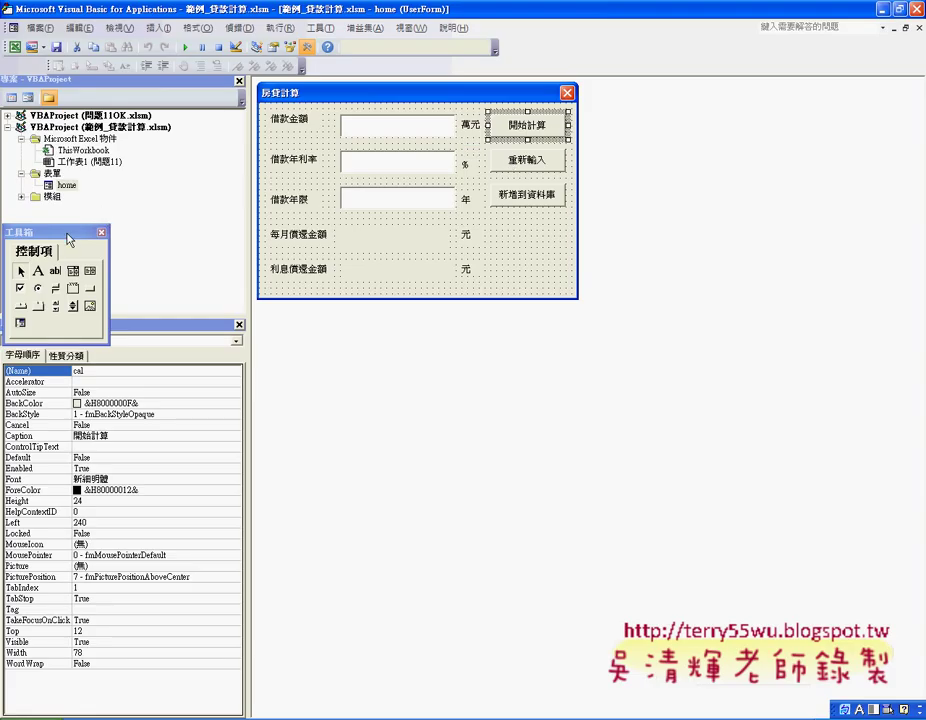
Move the floating Toolbox aside, next to the loan form designer.
left_click_drag(68, 239, 695, 118)
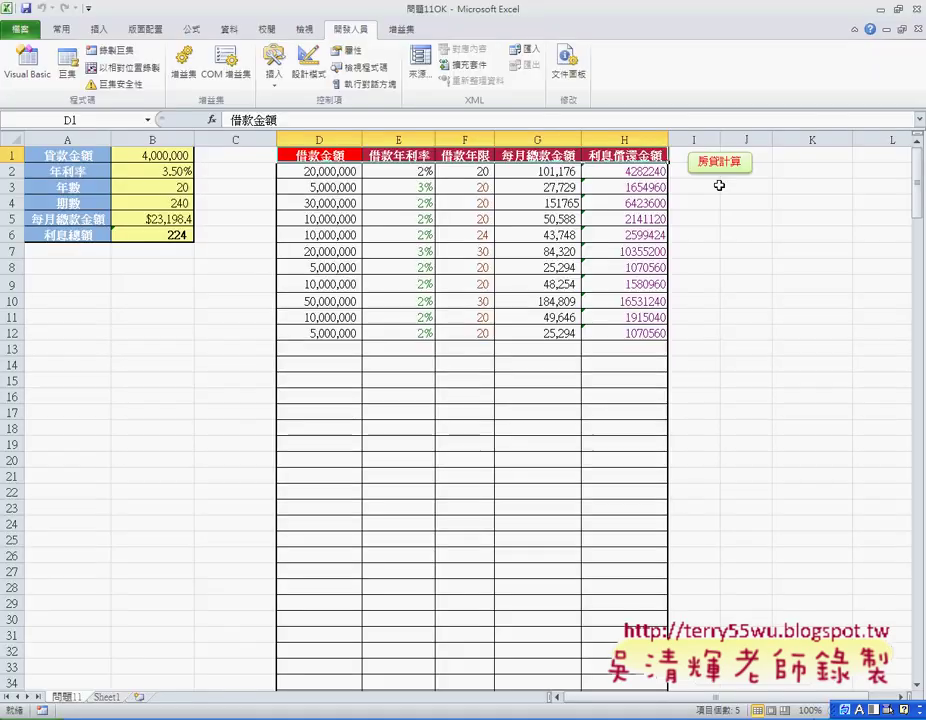
left_click(722, 163)
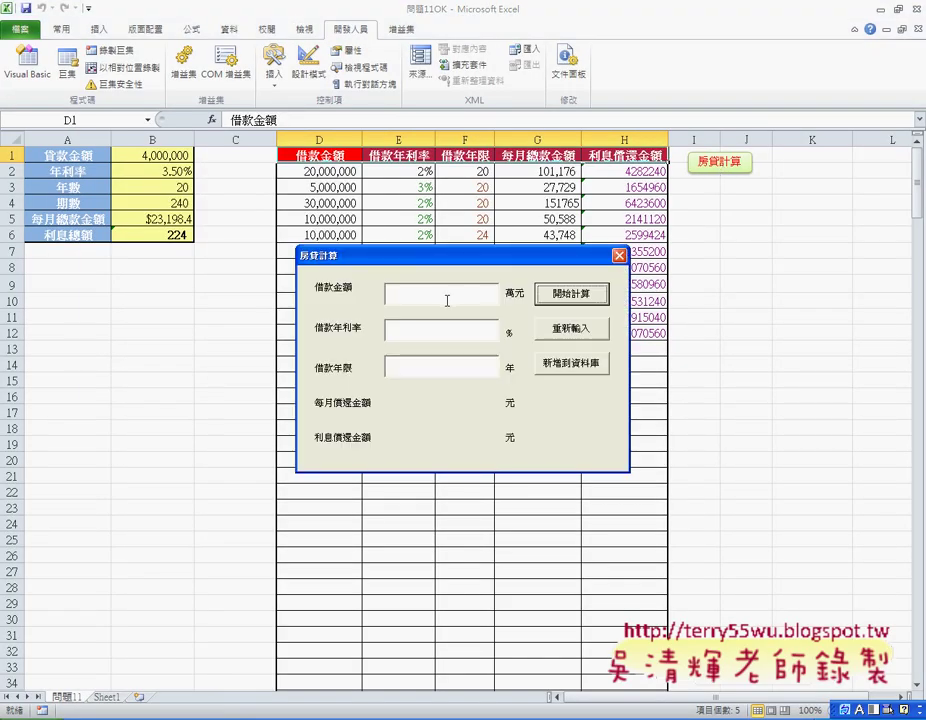
left_click_drag(451, 254, 455, 380)
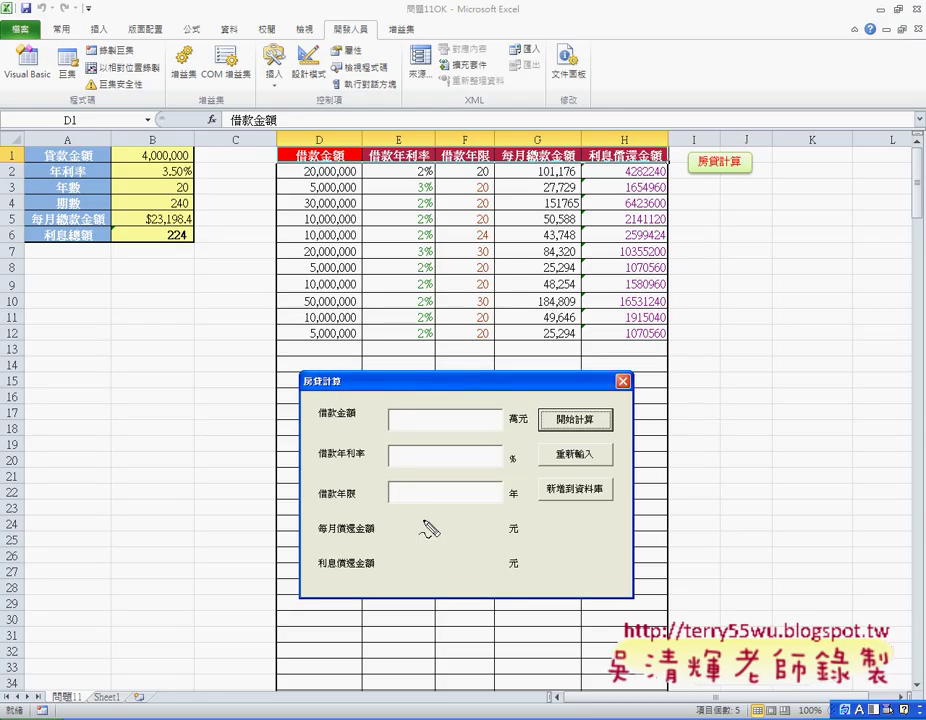
mouse_move(460, 533)
left_mouse_down()
mouse_move(421, 539)
mouse_move(465, 528)
left_mouse_up()
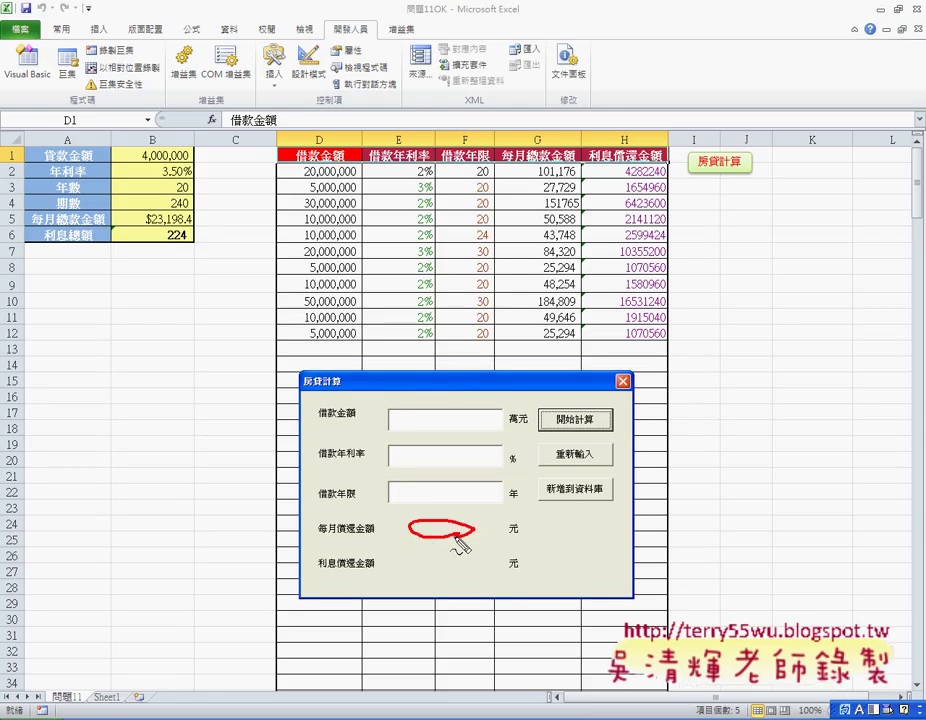
left_click_drag(424, 572, 458, 578)
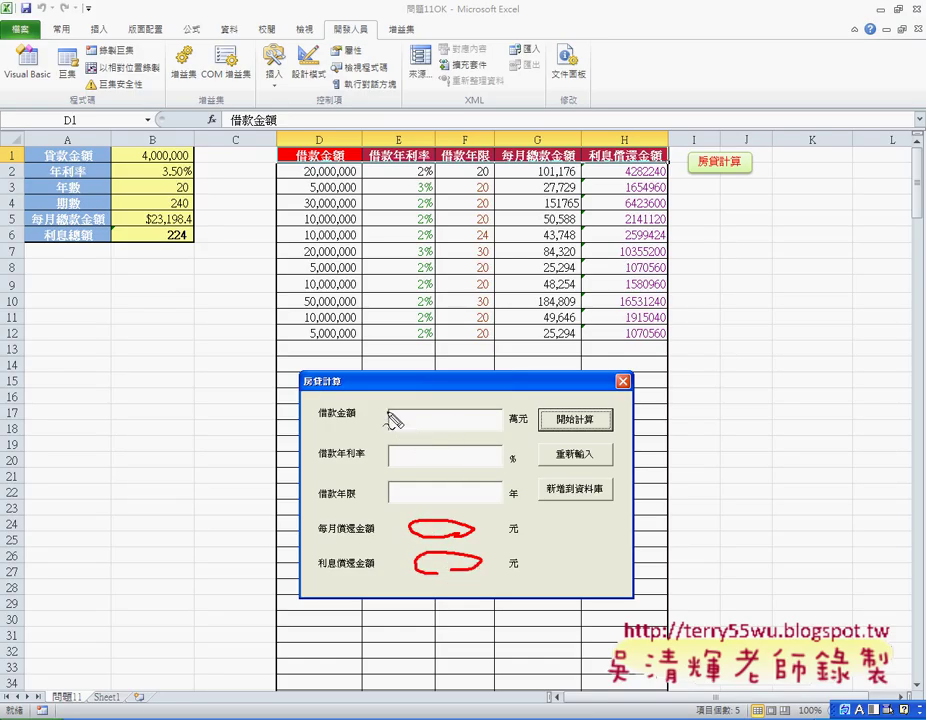
mouse_move(392, 418)
left_mouse_down()
mouse_move(509, 557)
mouse_move(392, 578)
left_mouse_up()
left_click_drag(335, 388, 291, 365)
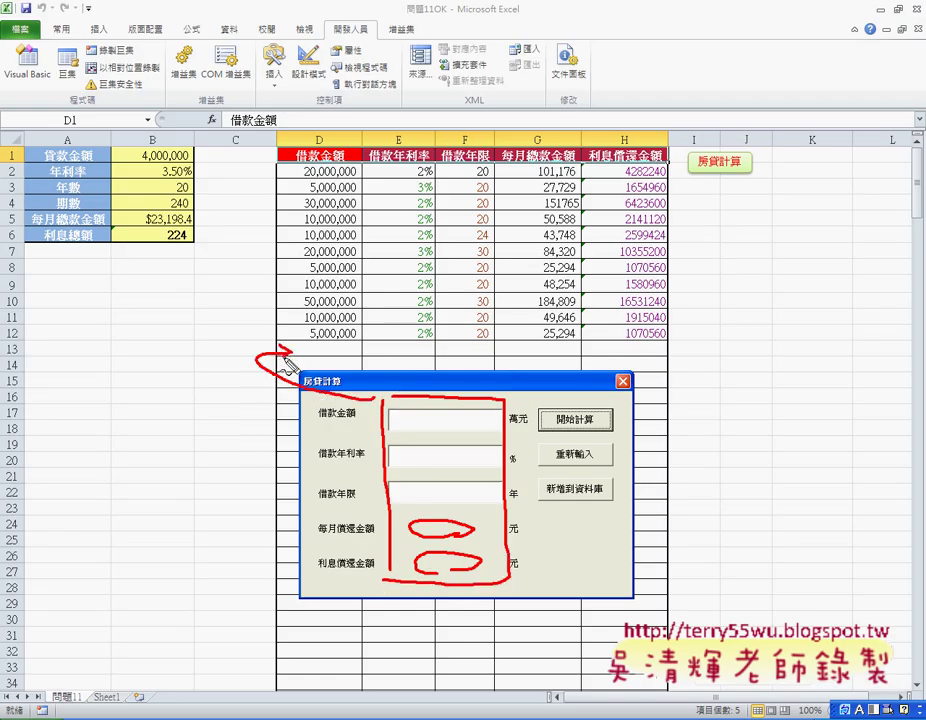
left_click_drag(291, 352, 285, 358)
mouse_move(442, 414)
left_mouse_down()
mouse_move(446, 449)
mouse_move(428, 501)
mouse_move(452, 484)
left_mouse_up()
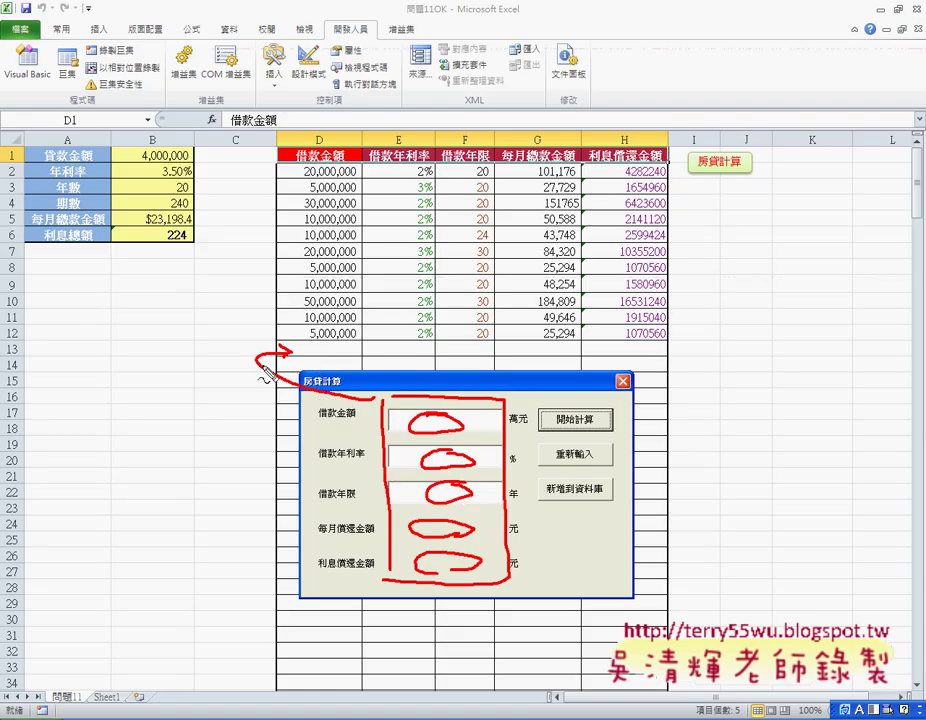
mouse_move(672, 366)
left_mouse_down()
mouse_move(628, 348)
mouse_move(668, 353)
left_mouse_up()
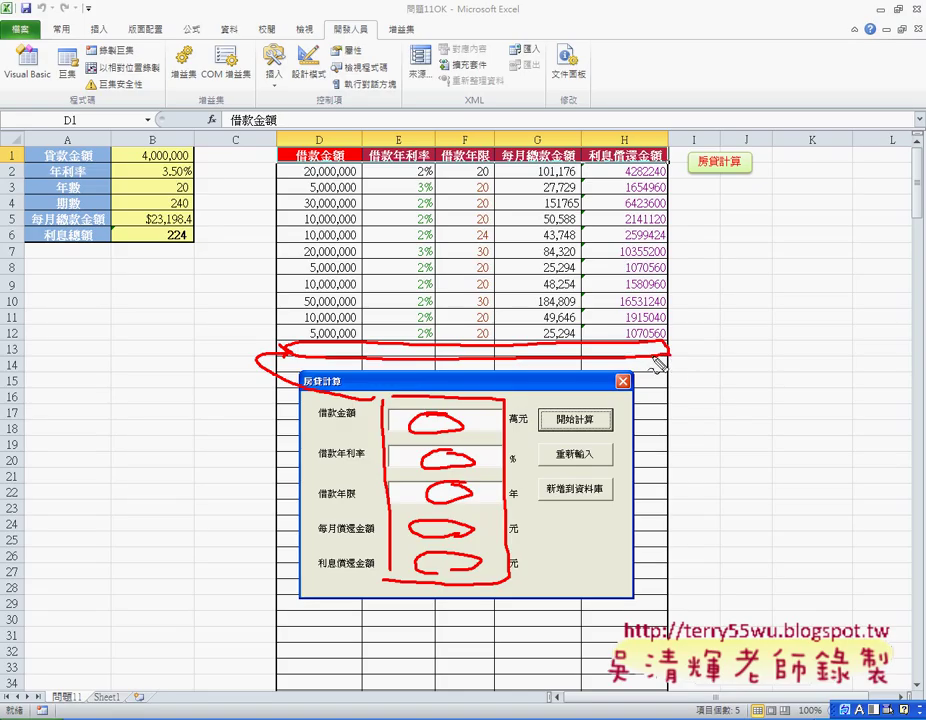
key("Escape")
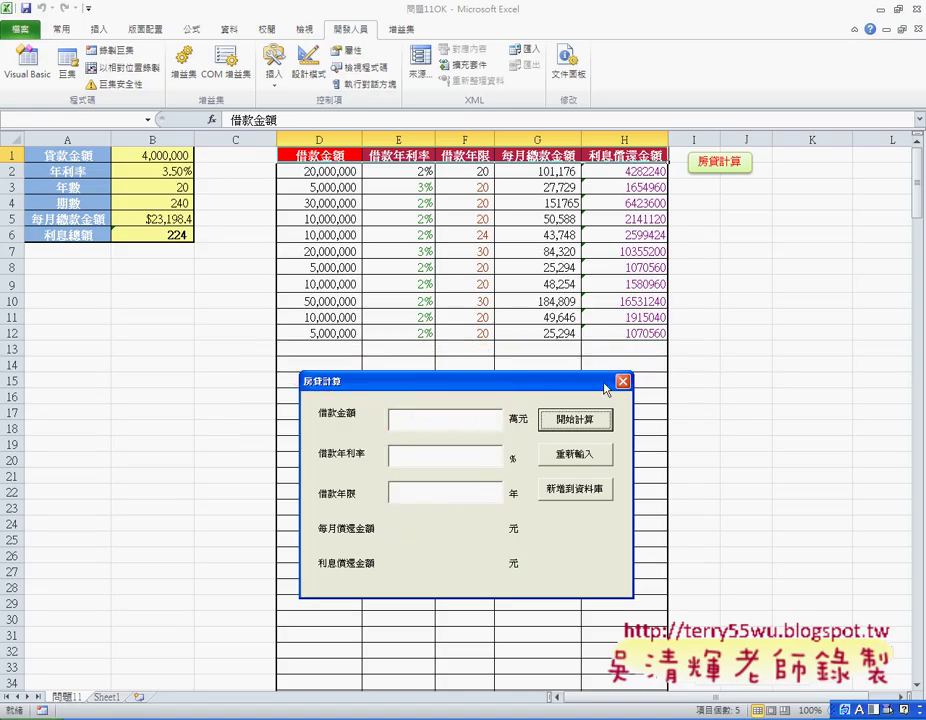
Close the loan form, reopen the VBA editor, and inspect the calculate button and result labels.
left_click(622, 380)
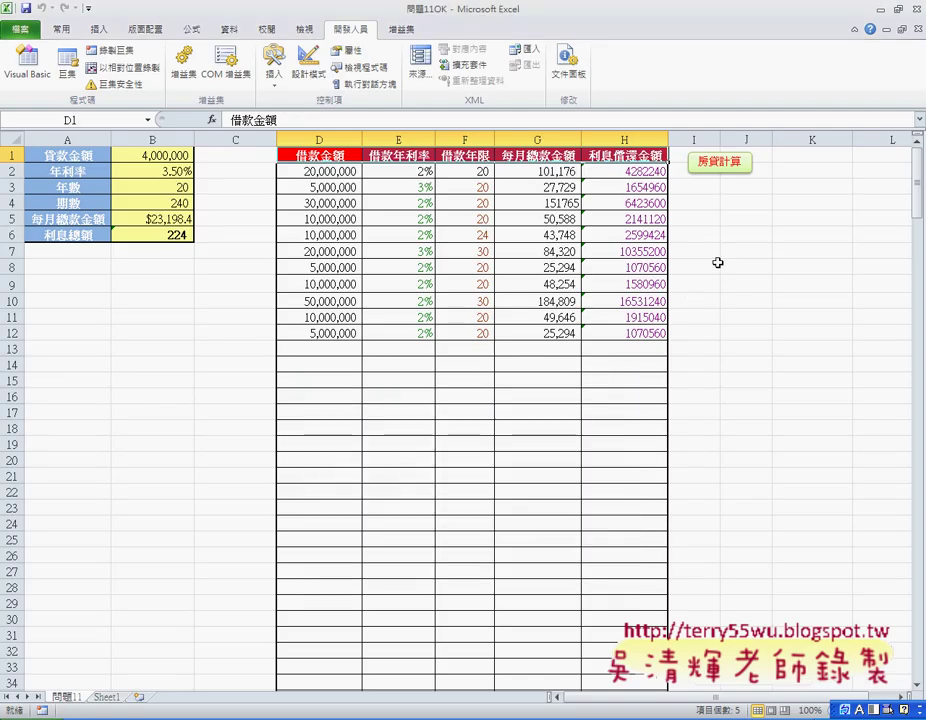
left_click(41, 68)
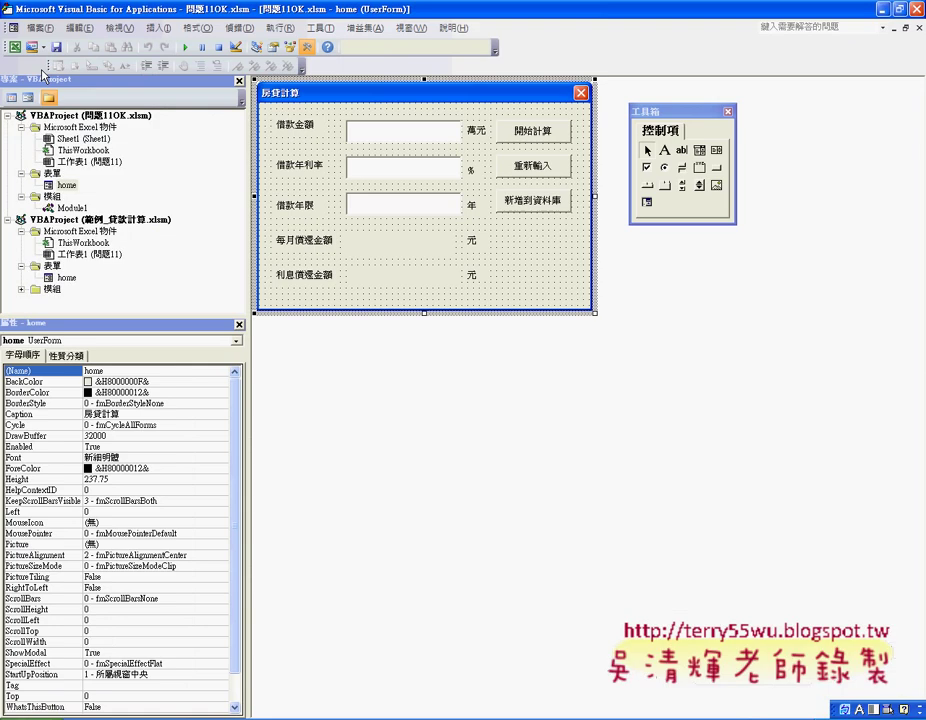
left_click(521, 140)
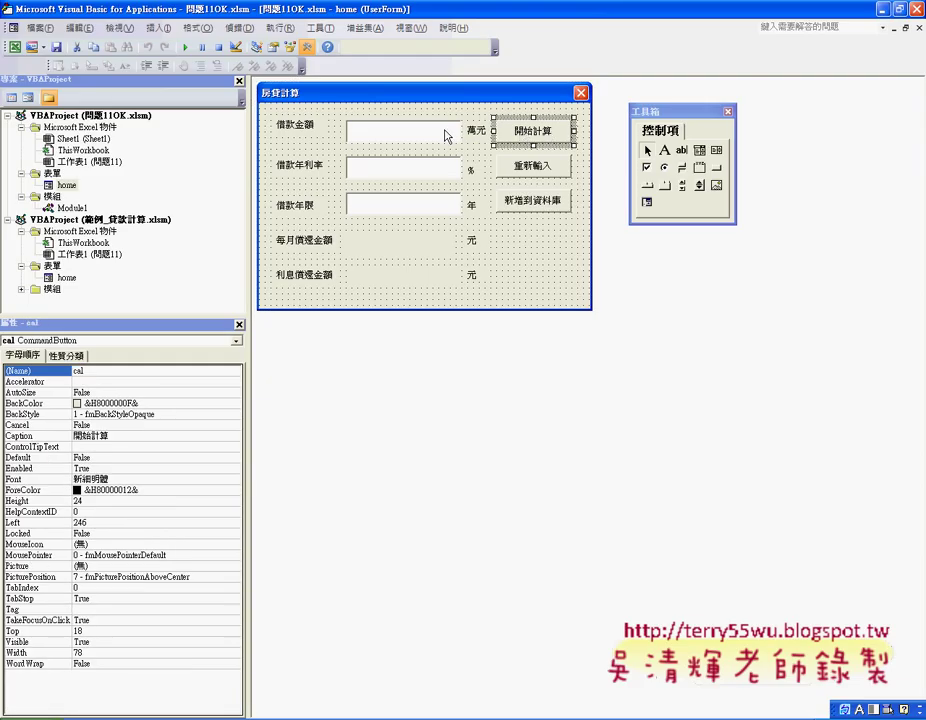
left_click(399, 238)
left_click(395, 285)
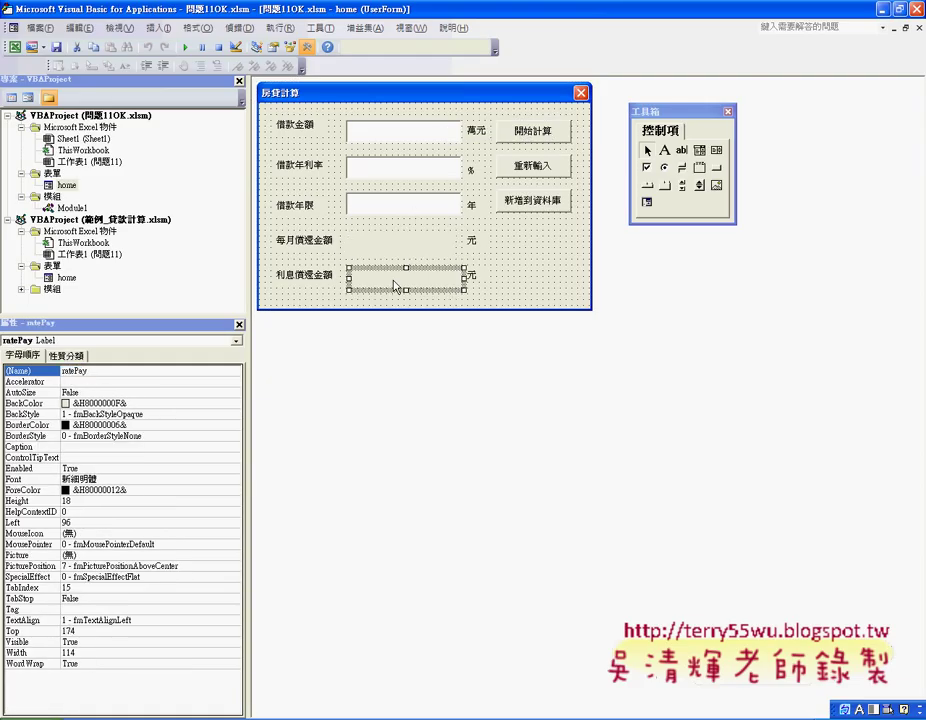
Create the empty cal_Click procedure for the 開始計算 button on the 範例_貸款計算 home form.
double_click(532, 131)
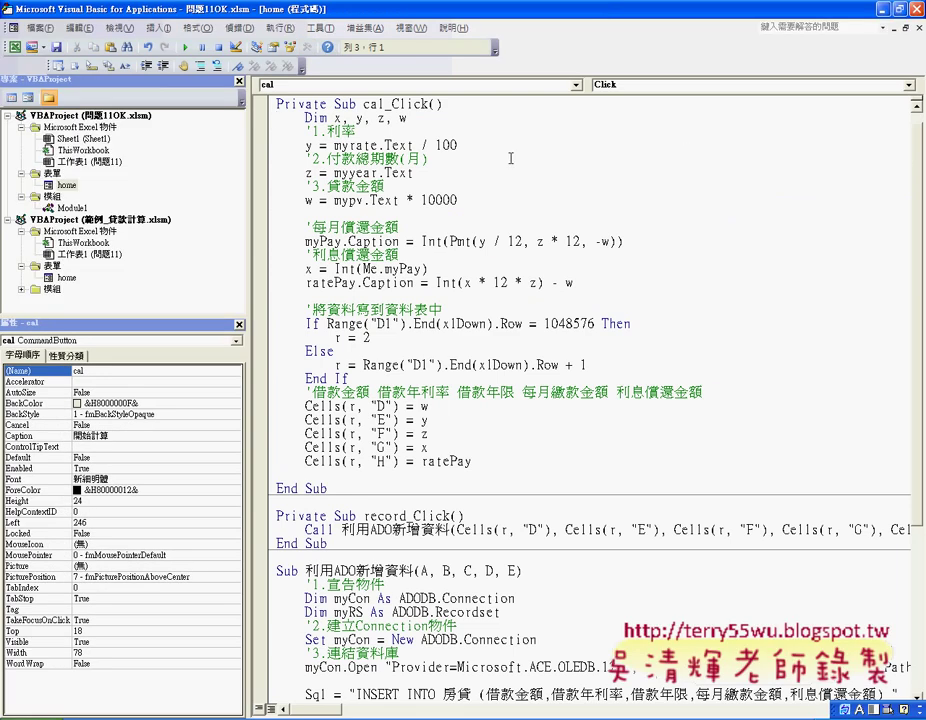
left_click(919, 28)
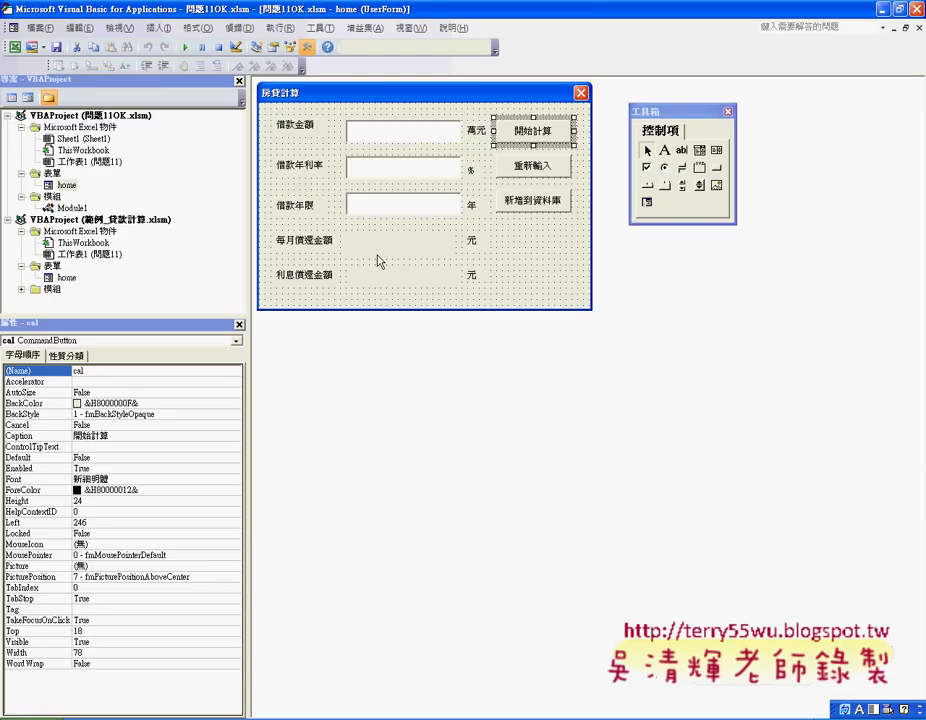
double_click(64, 279)
double_click(538, 135)
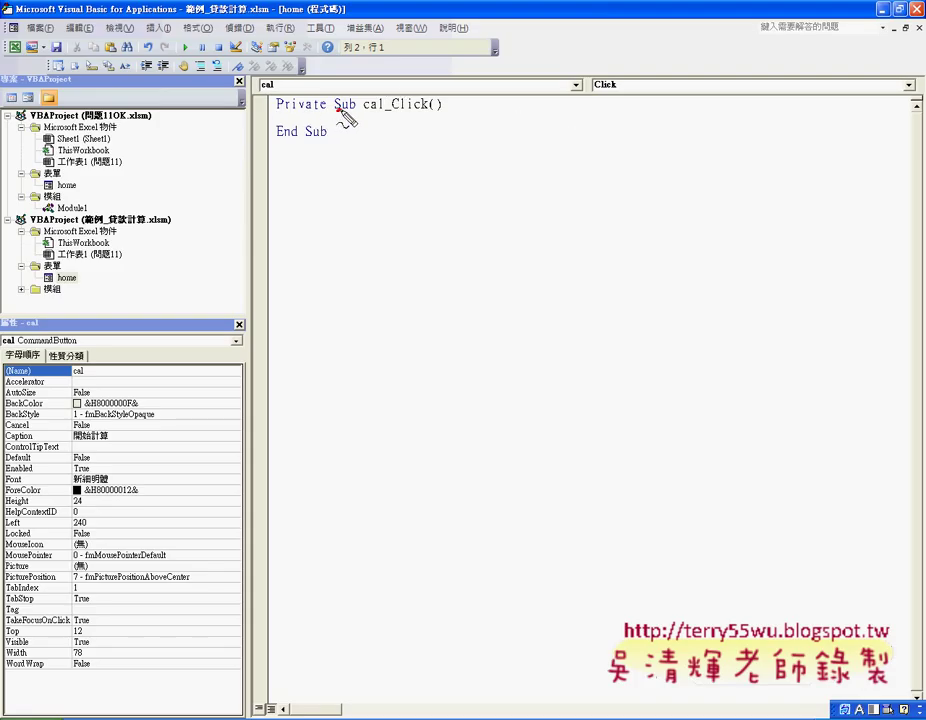
left_click_drag(336, 111, 352, 112)
left_click_drag(363, 112, 383, 112)
left_click_drag(395, 111, 430, 111)
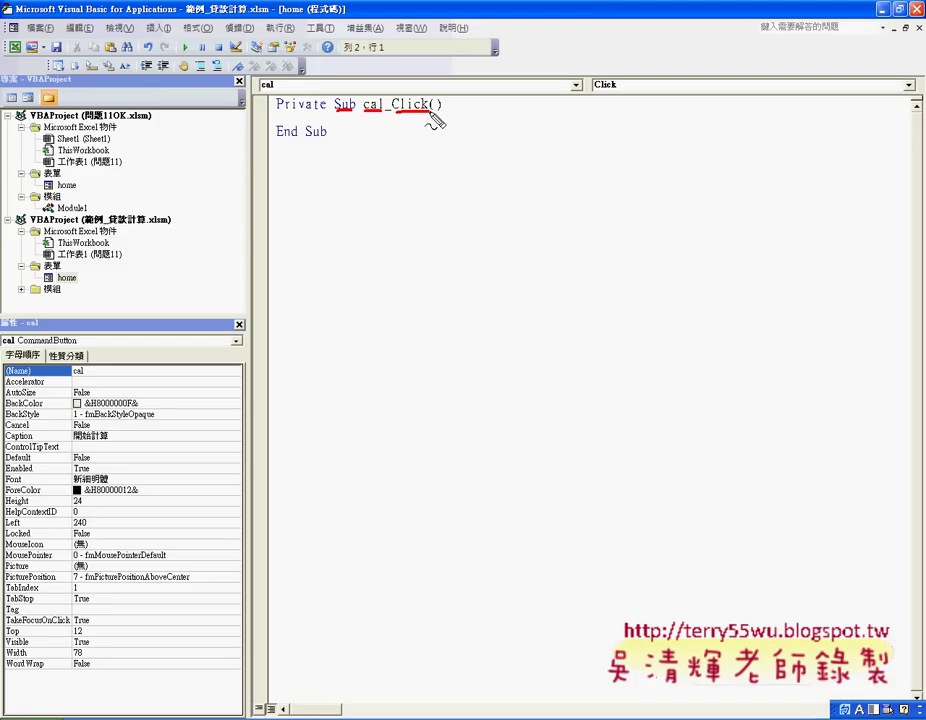
left_click(419, 103)
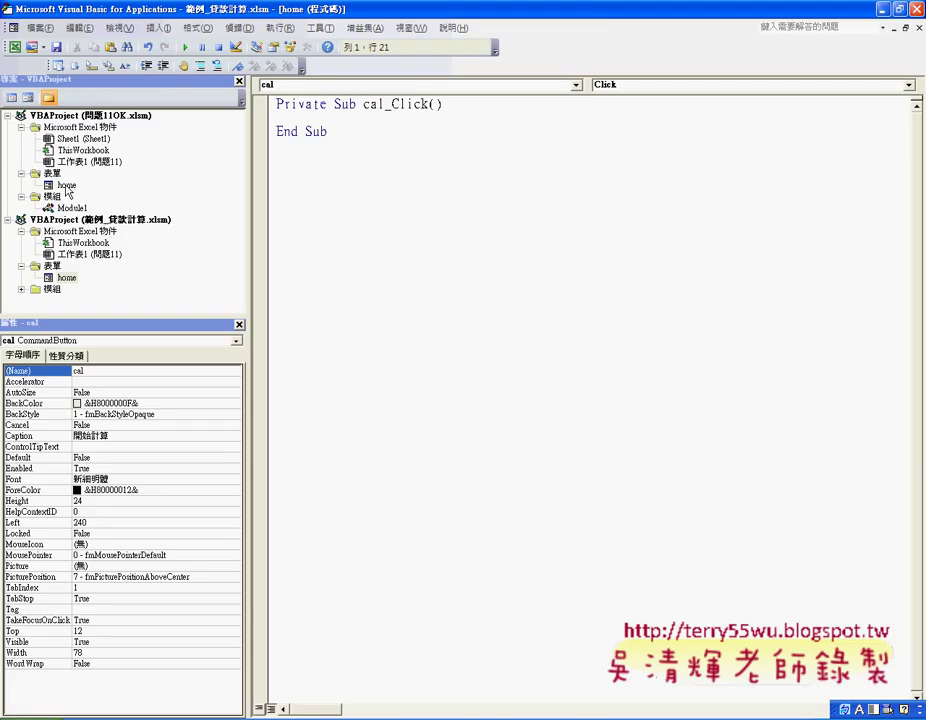
Paste the loan calculation code into cal_Click and delete the block that writes results to the sheet.
right_click(339, 120)
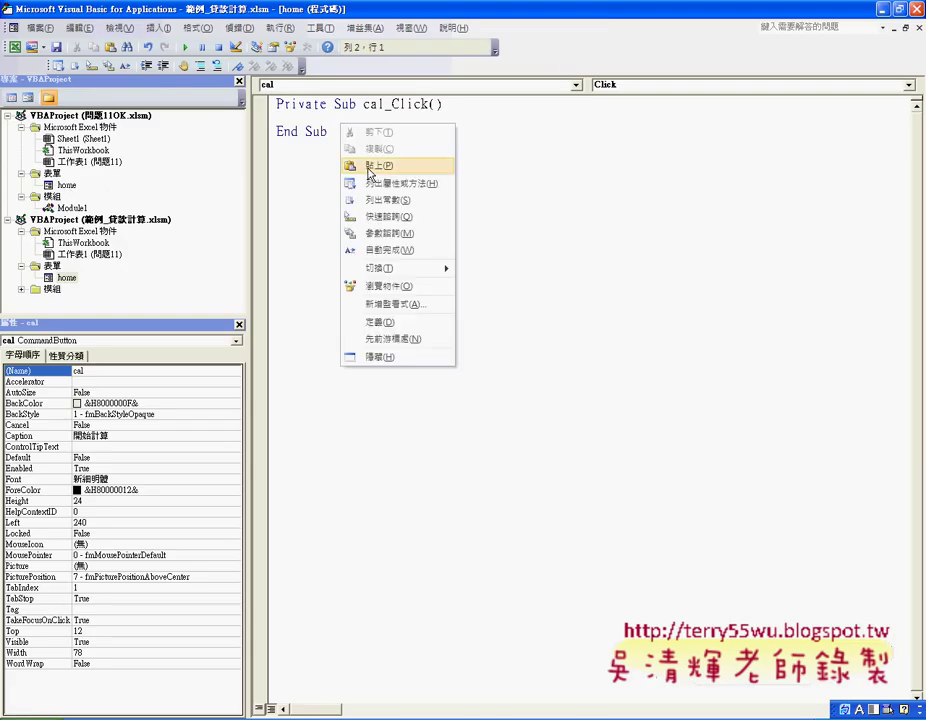
left_click(376, 165)
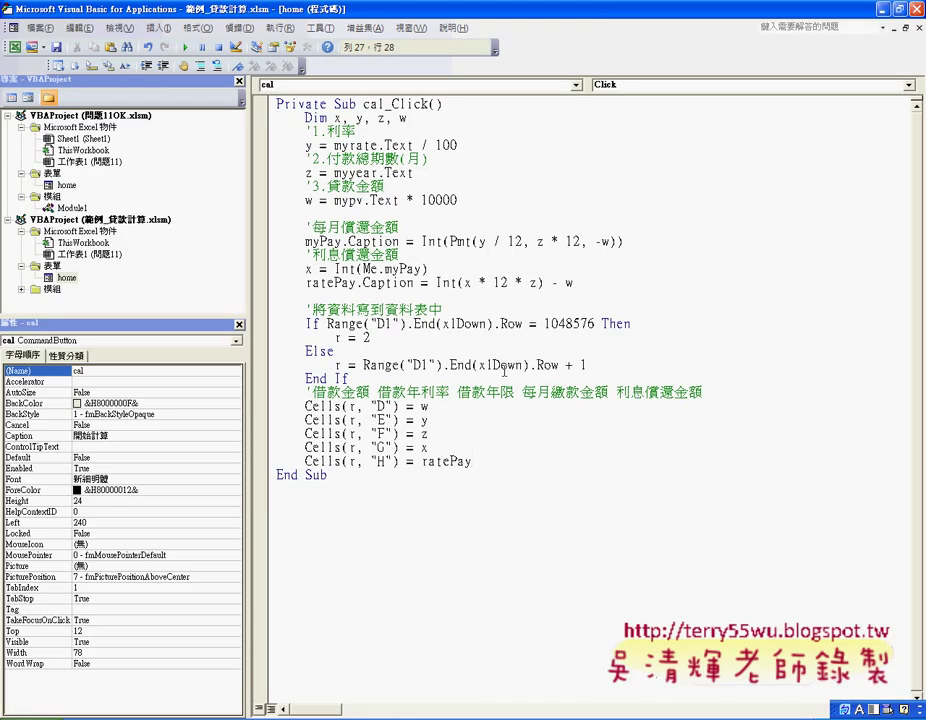
left_click_drag(490, 462, 271, 302)
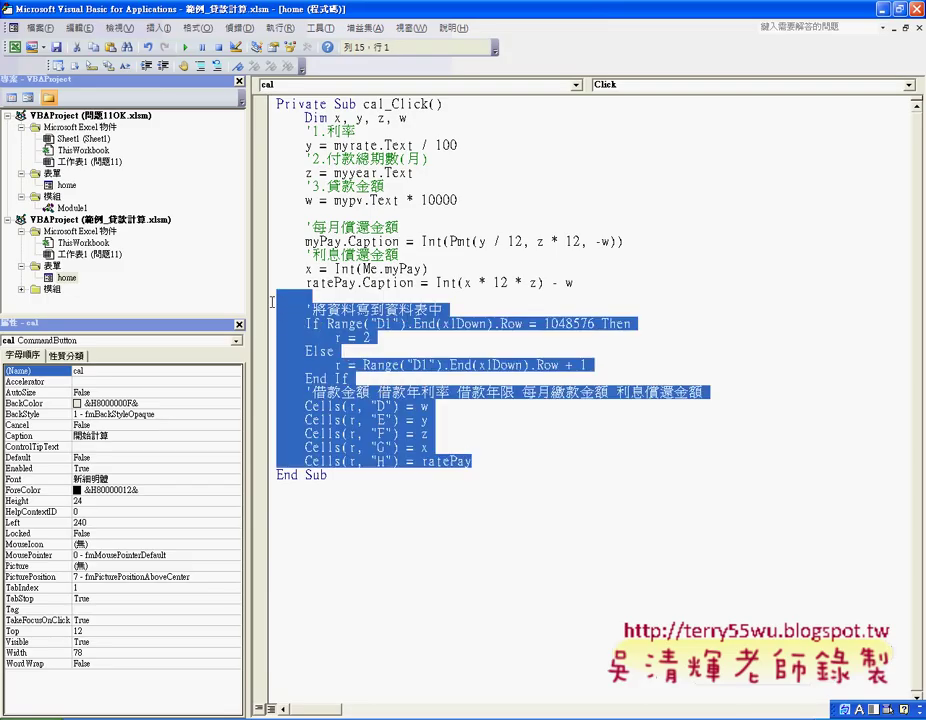
left_click_drag(271, 302, 268, 313)
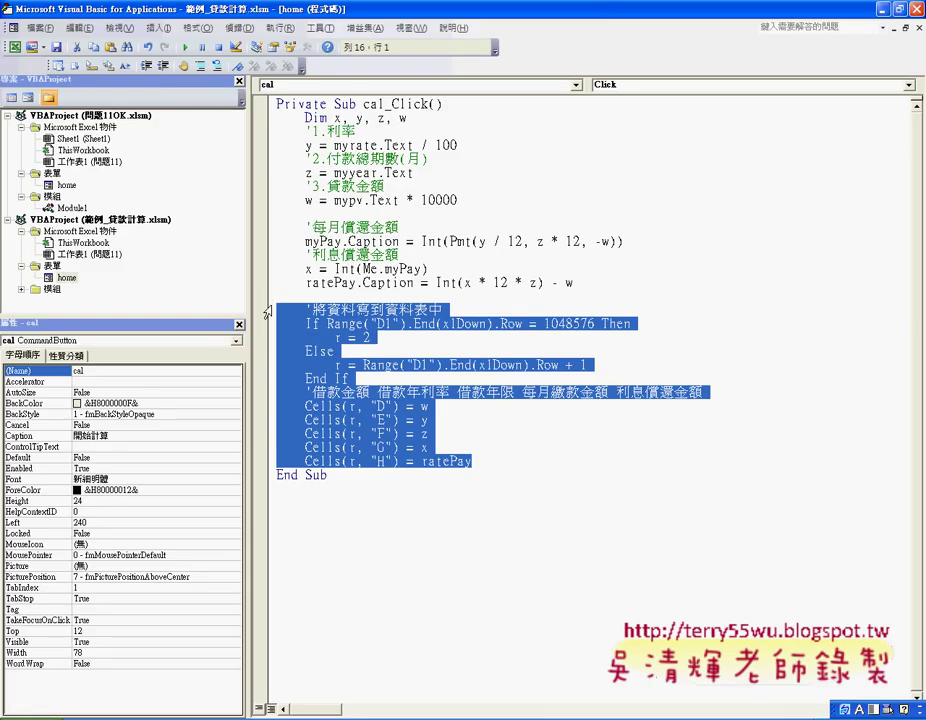
key("Delete")
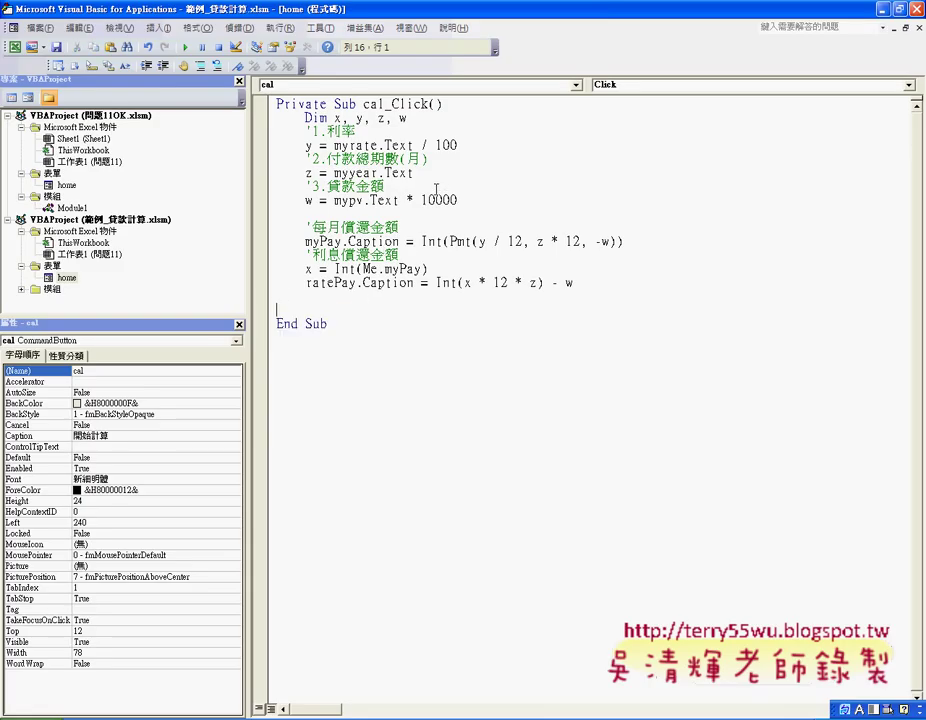
mouse_move(330, 12)
left_mouse_down()
mouse_move(605, 70)
mouse_move(647, 52)
mouse_move(532, 20)
left_mouse_up()
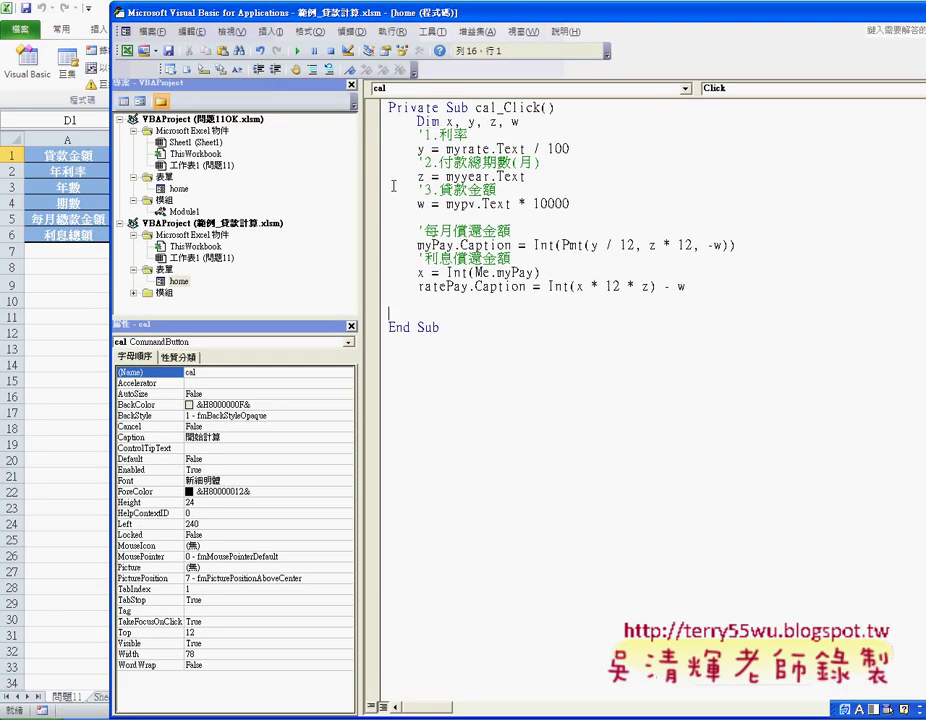
Reopen the home form designer and select the myPay and ratePay result labels.
double_click(178, 281)
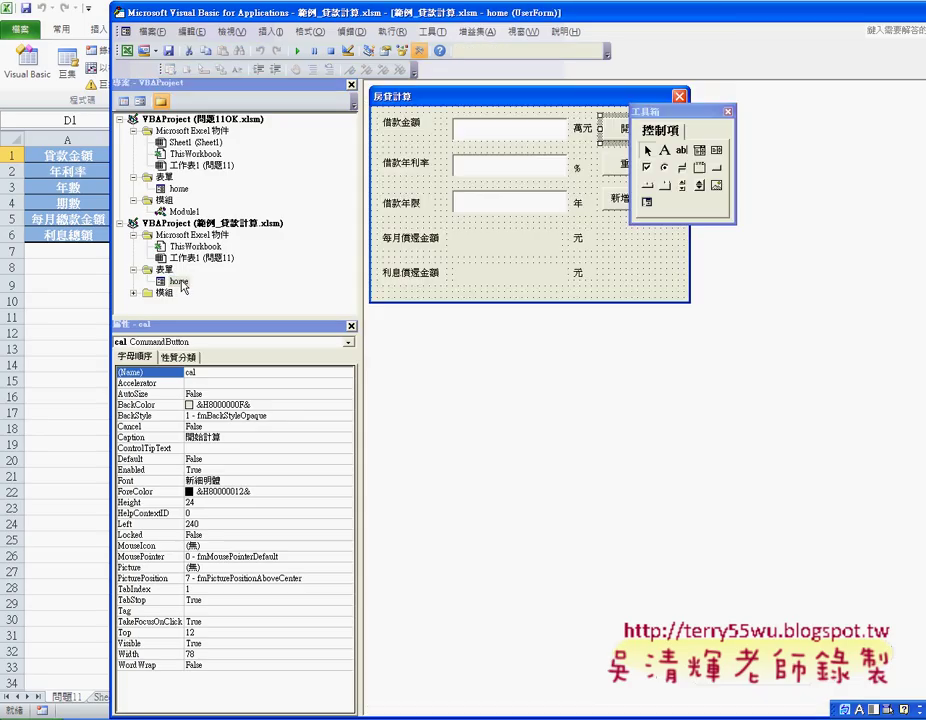
left_click(490, 242)
left_click(525, 275)
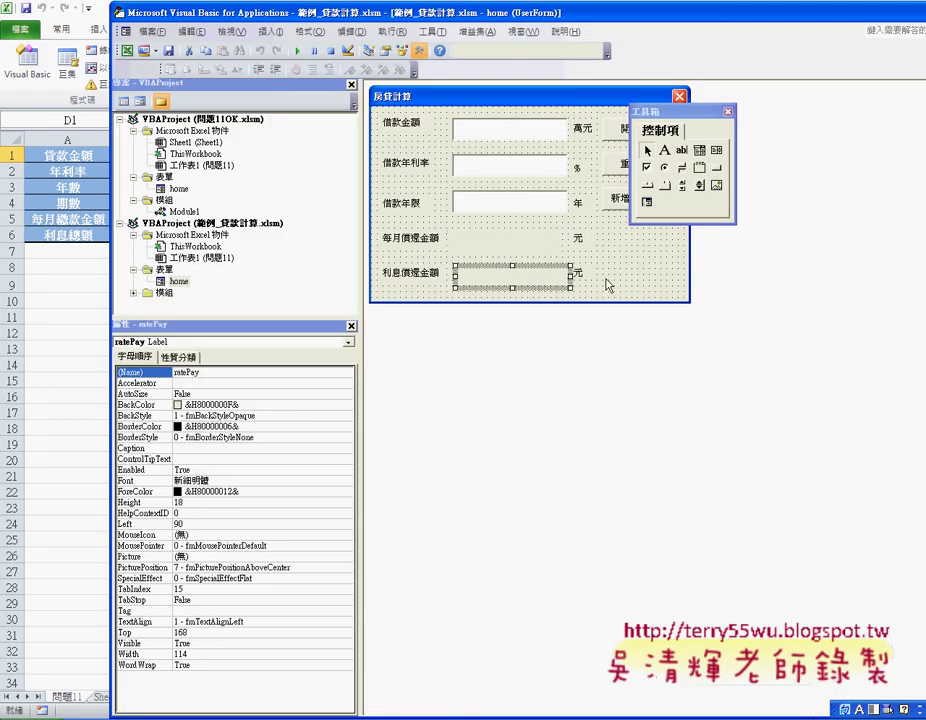
left_click(529, 244)
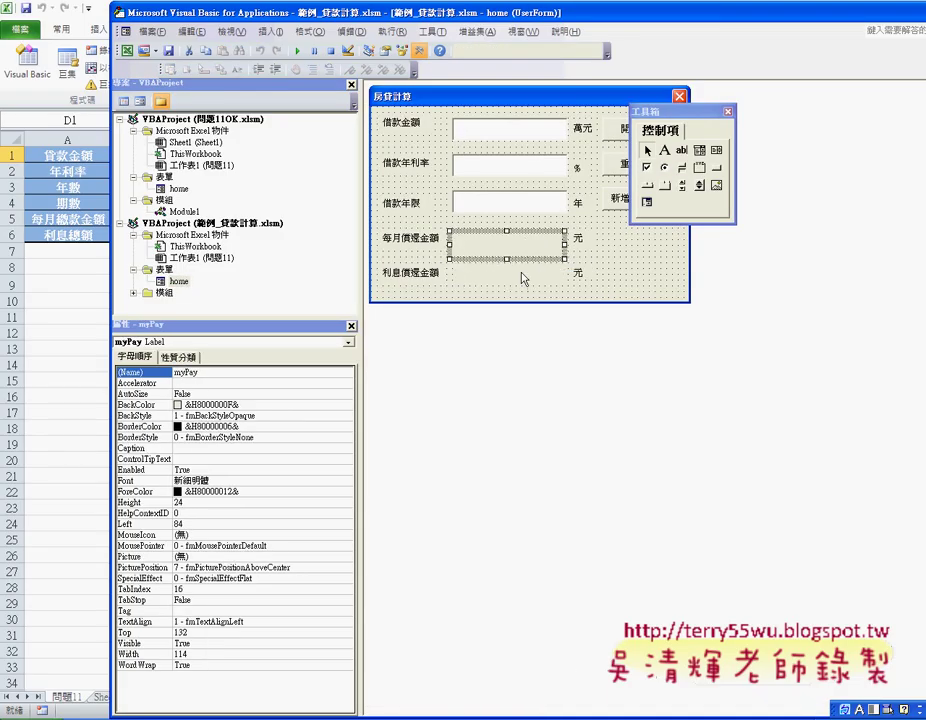